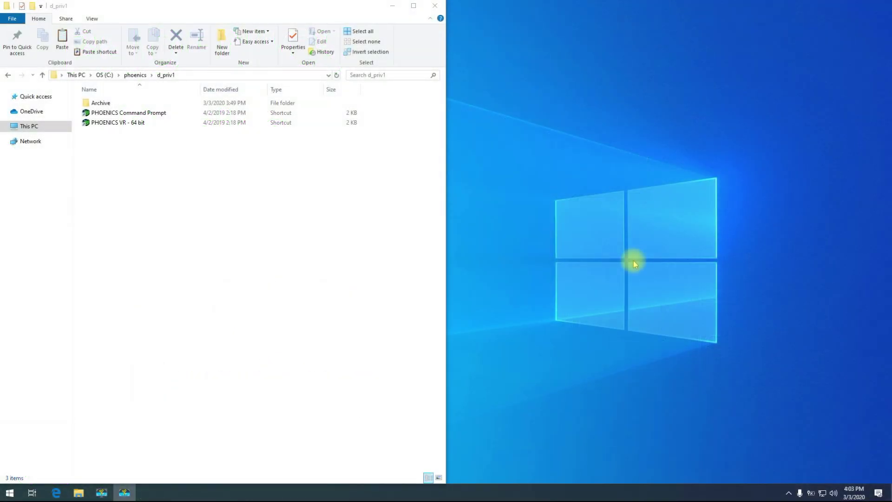
- Open and dismiss the right-click context menu in the d_priv1 folder window
click(570, 172)
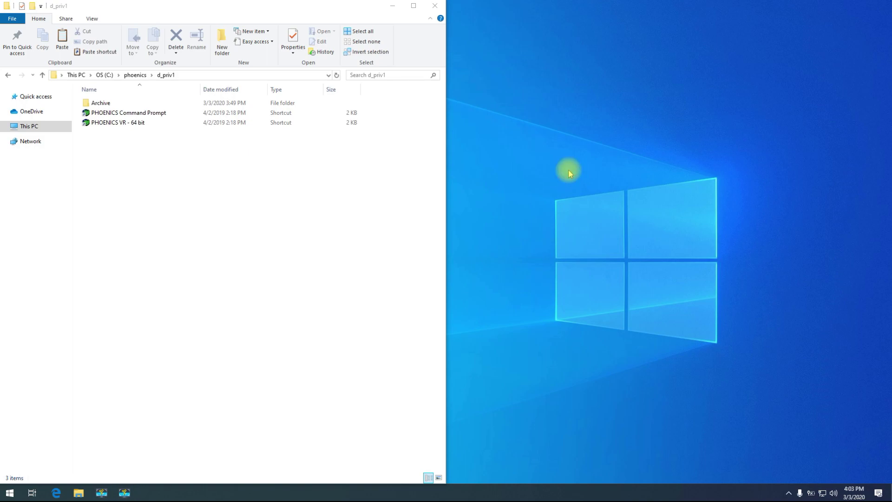
right_click(579, 220)
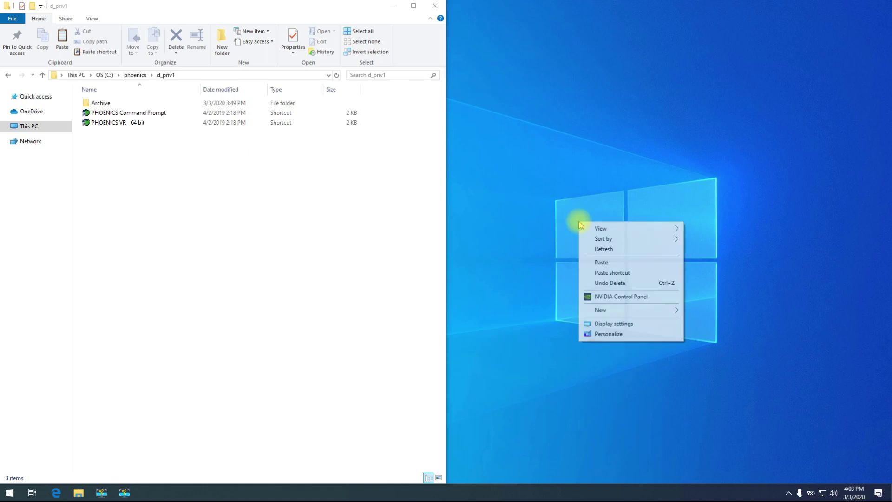
click(597, 182)
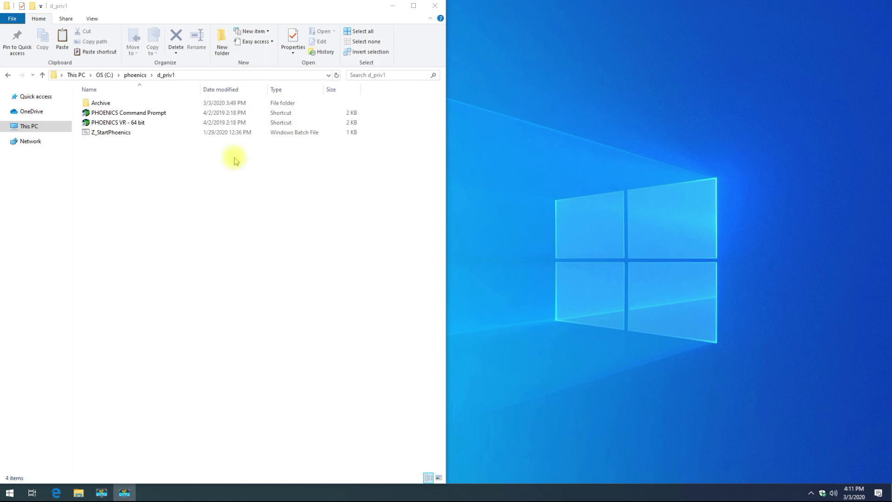
- Launch PHOENICS VR Editor, confirm the shortcut's Target reads satexe.exe vre, then close the editor
double_click(151, 126)
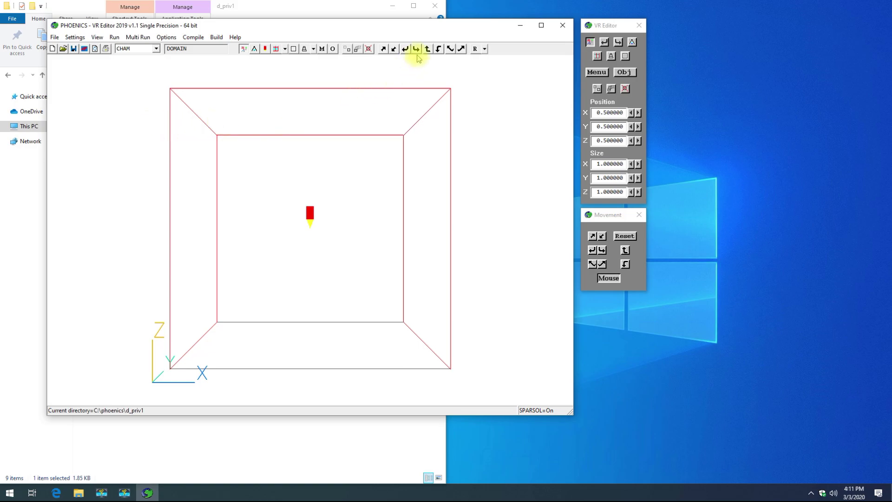
drag(455, 31, 614, 76)
click(129, 146)
right_click(129, 146)
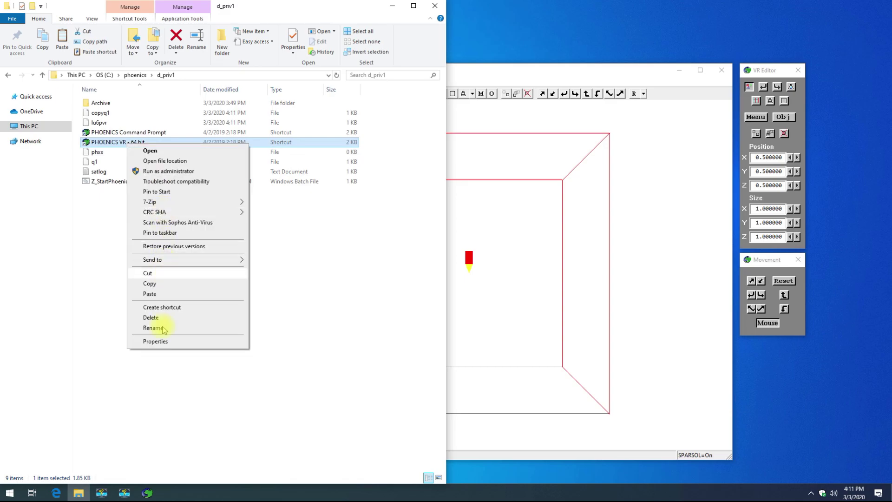
click(167, 342)
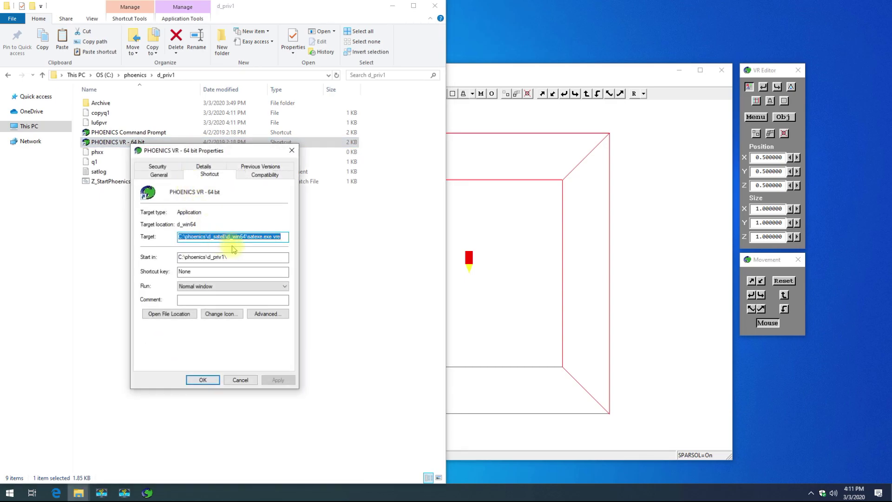
drag(248, 238, 282, 237)
click(215, 380)
click(640, 75)
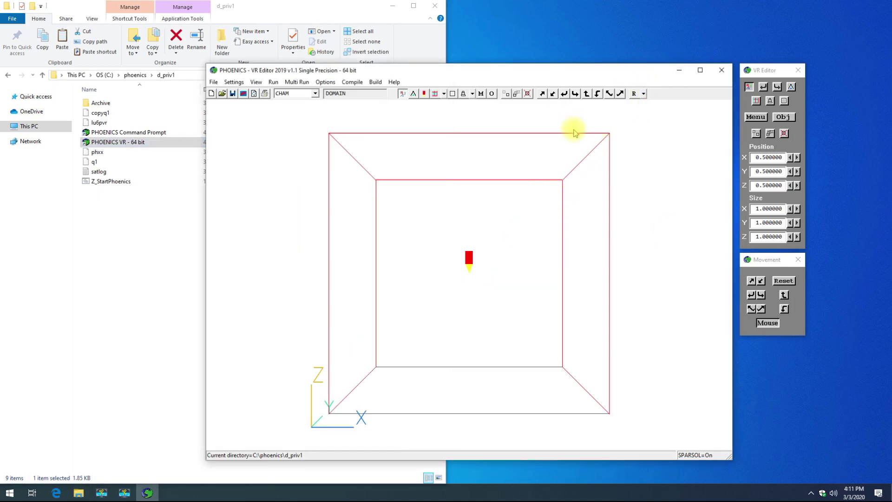
click(722, 74)
- Confirm Save Current Settings and launch the PHOENICS Command Prompt
click(441, 283)
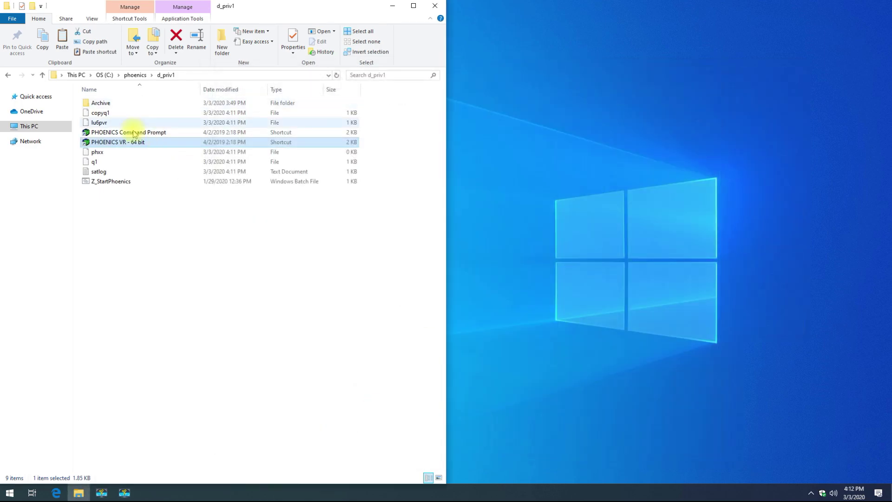
click(133, 133)
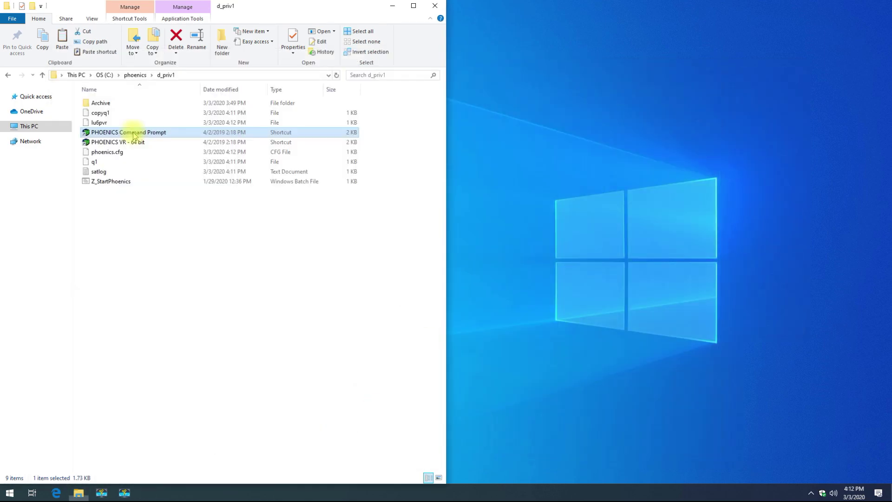
double_click(134, 134)
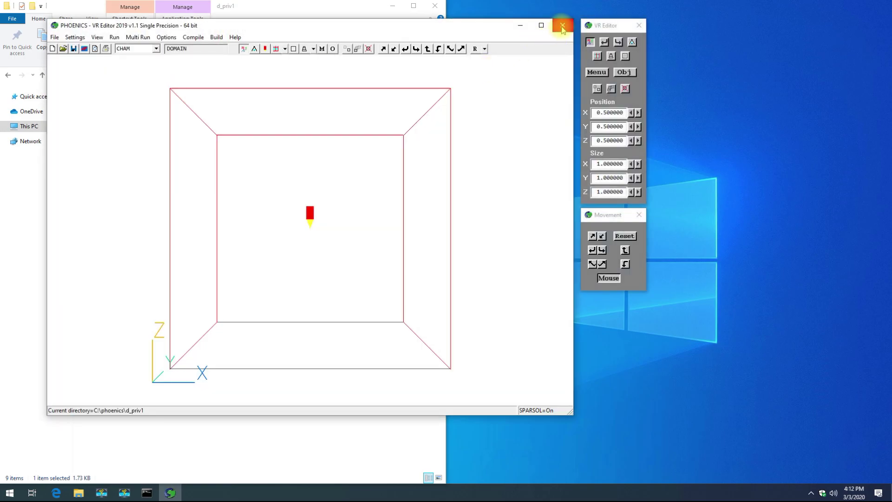
- Close the vre-launched VR Editor, accept the settings prompt, and close the command window
click(563, 26)
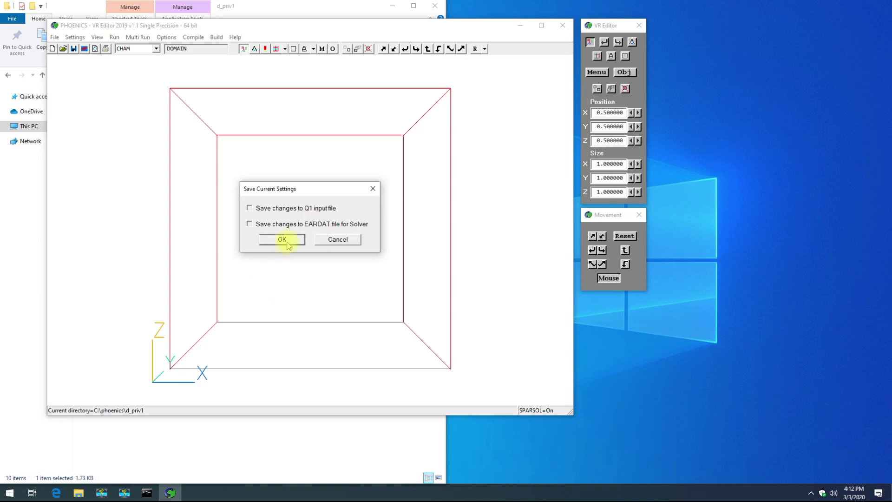
click(287, 238)
click(207, 135)
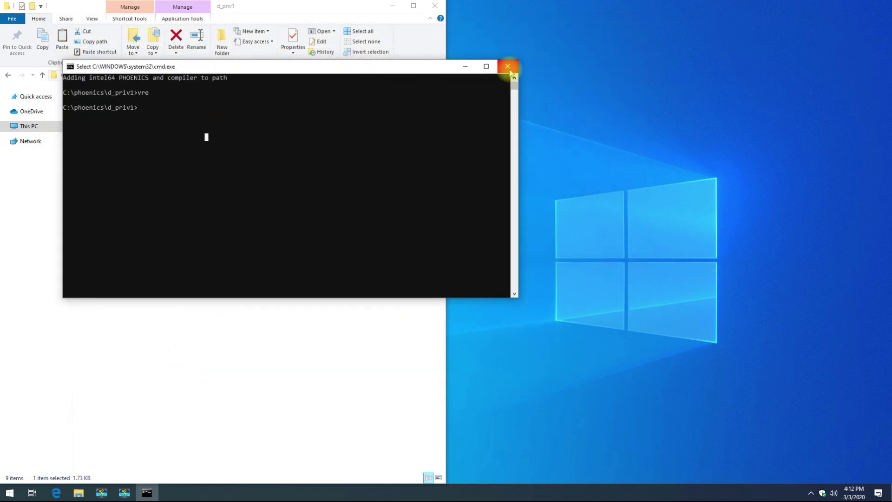
click(508, 66)
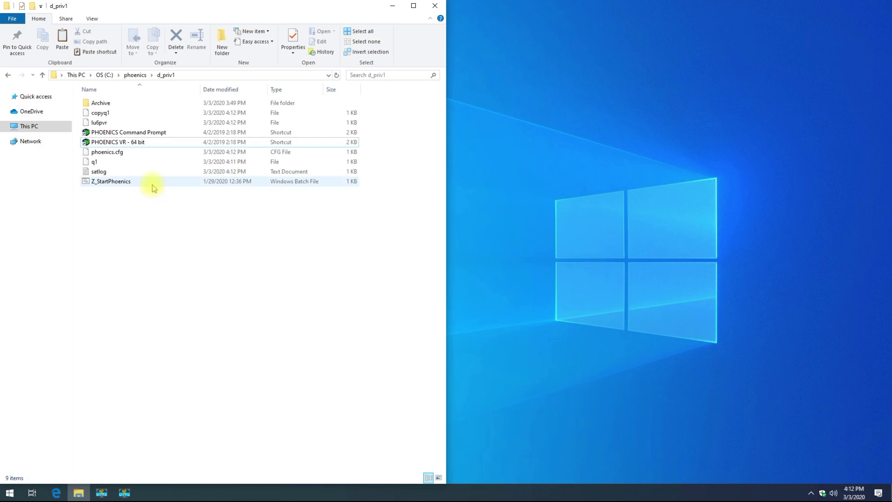
- Open the Z_StartPhoenics batch file for editing in Notepad
right_click(154, 184)
click(135, 183)
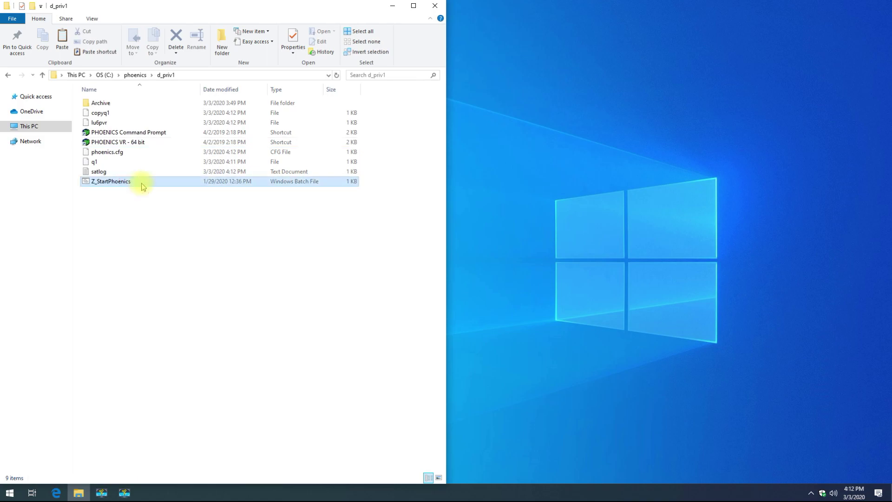
right_click(145, 183)
click(152, 201)
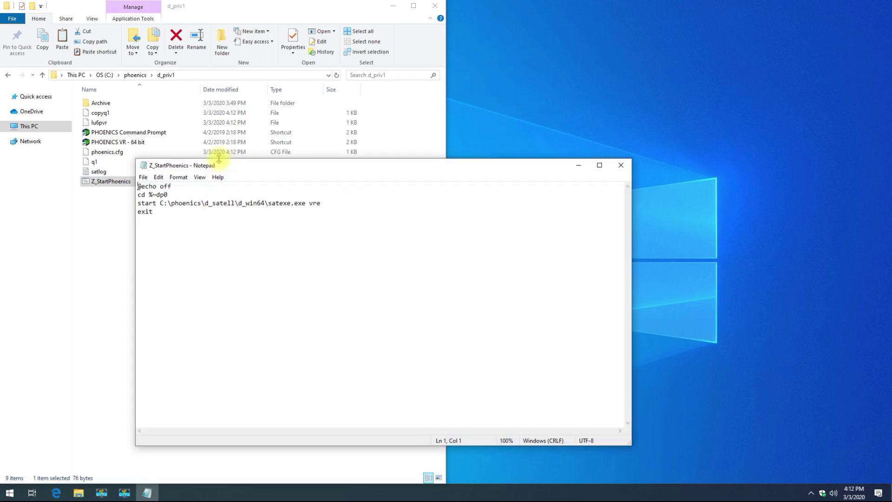
drag(229, 163, 354, 137)
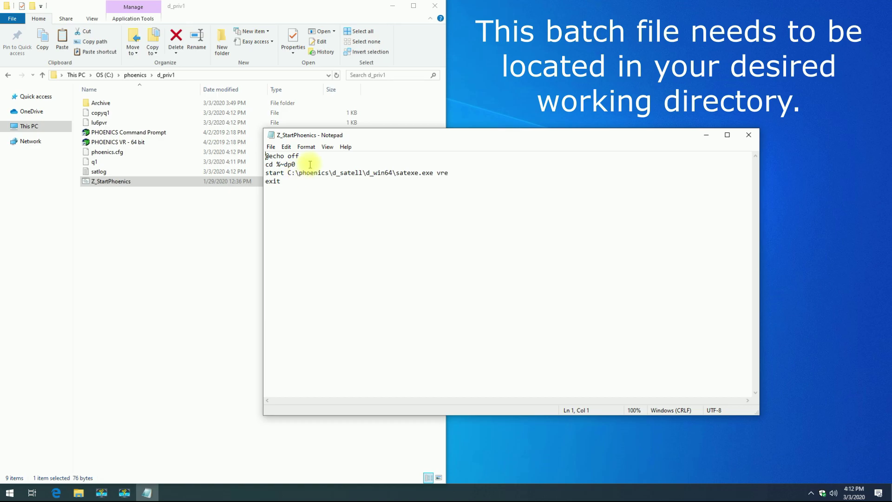
- Review the cd %~dp0 and start satexe.exe vre lines, then close Notepad unchanged
drag(310, 164, 241, 164)
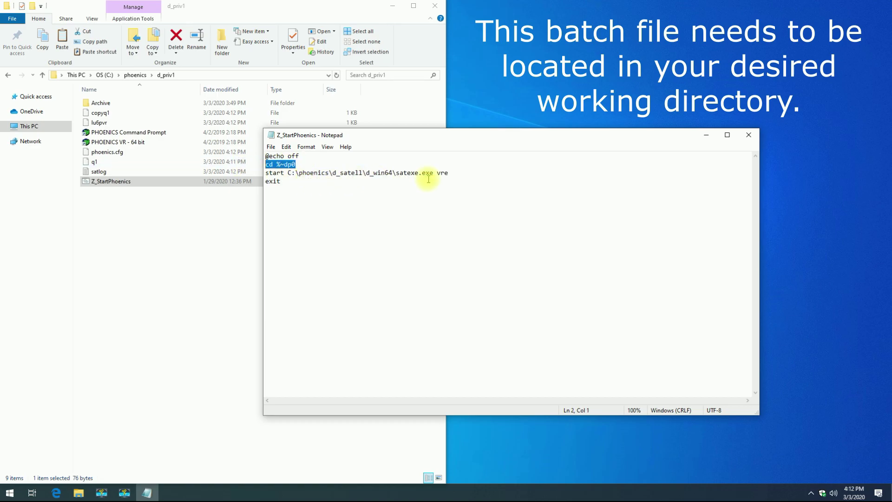
drag(465, 173, 260, 172)
click(597, 195)
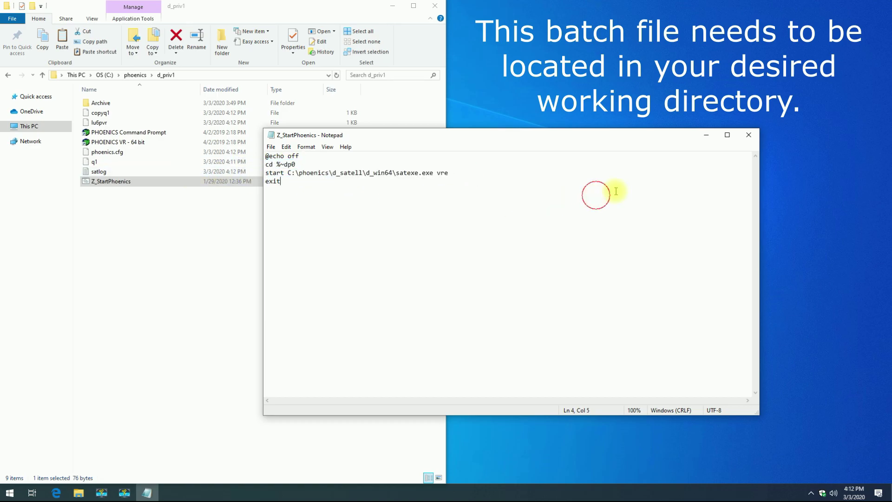
click(752, 138)
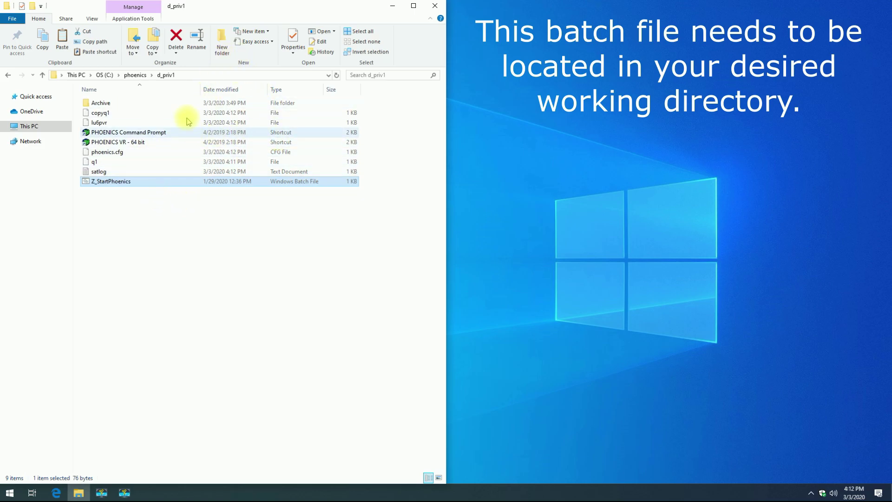
- Run Z_StartPhoenics, then inspect the refreshed phoenics.cfg, q1 and satlog working files
double_click(125, 182)
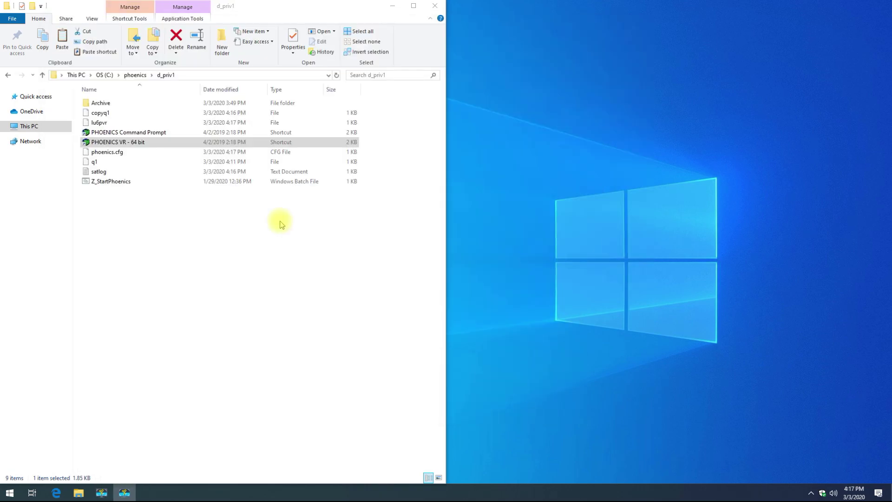
click(355, 118)
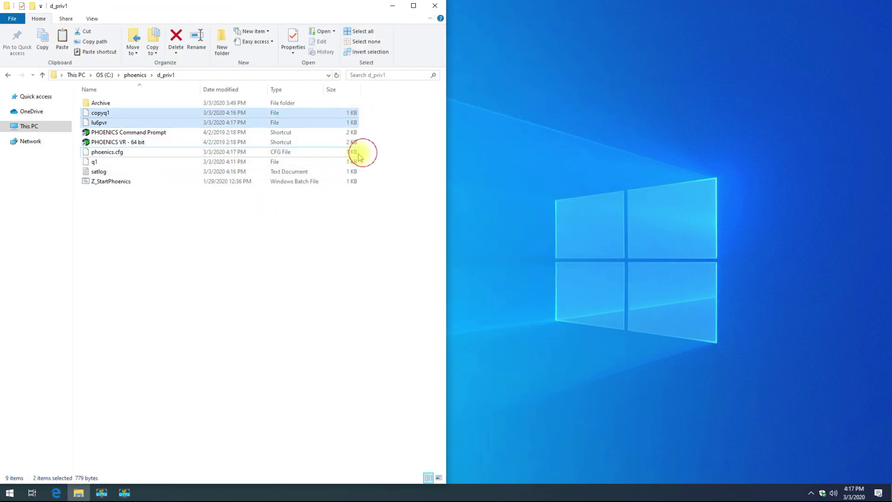
click(352, 152)
shift+click(334, 171)
click(192, 203)
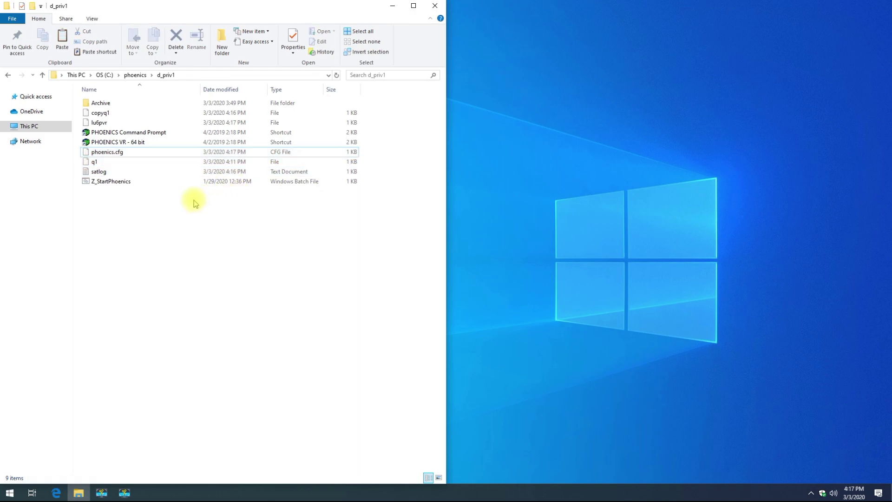
click(168, 144)
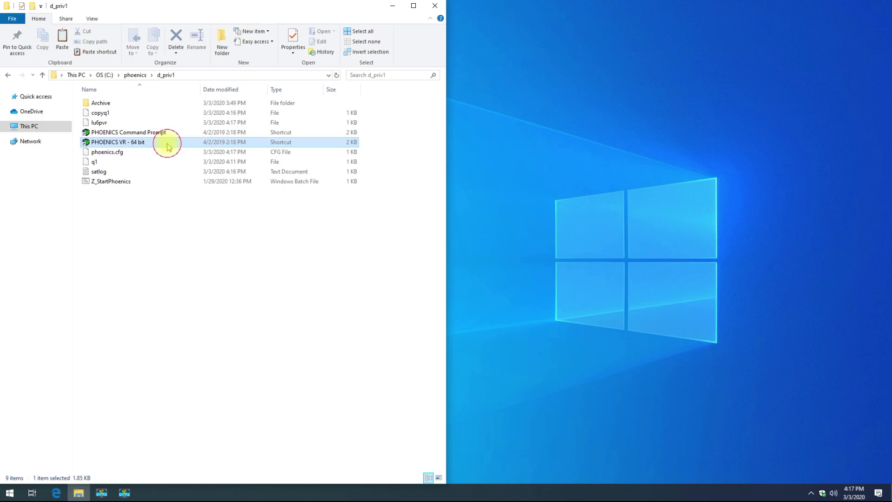
- Launch PHOENICS VR - 64 bit and maximise the VR Editor window
double_click(169, 144)
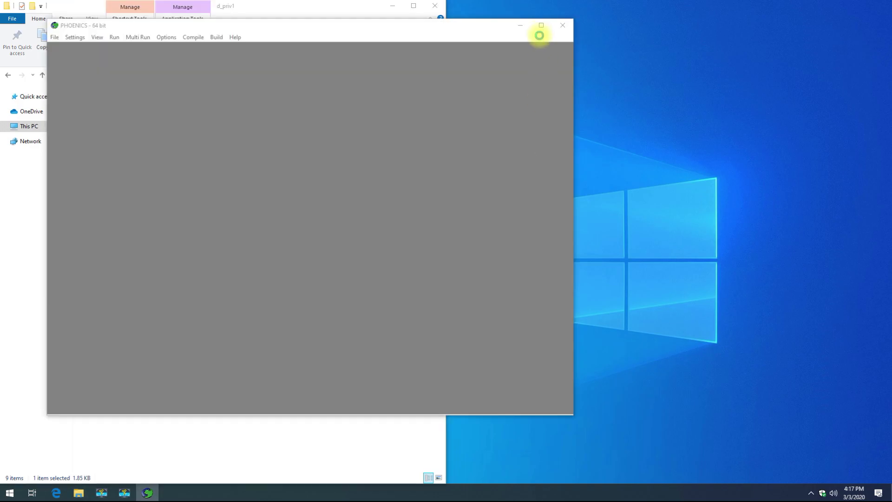
click(541, 26)
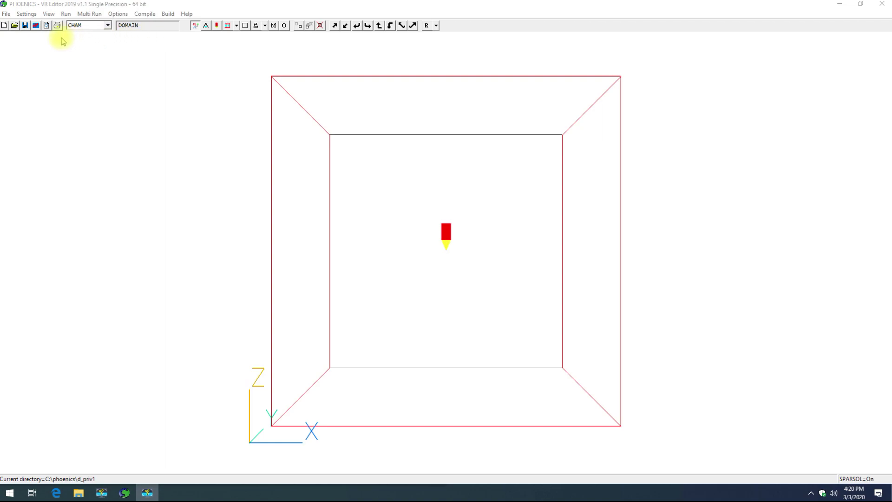
- Start a new case in the current directory, browsing the Choose menu options list
click(7, 15)
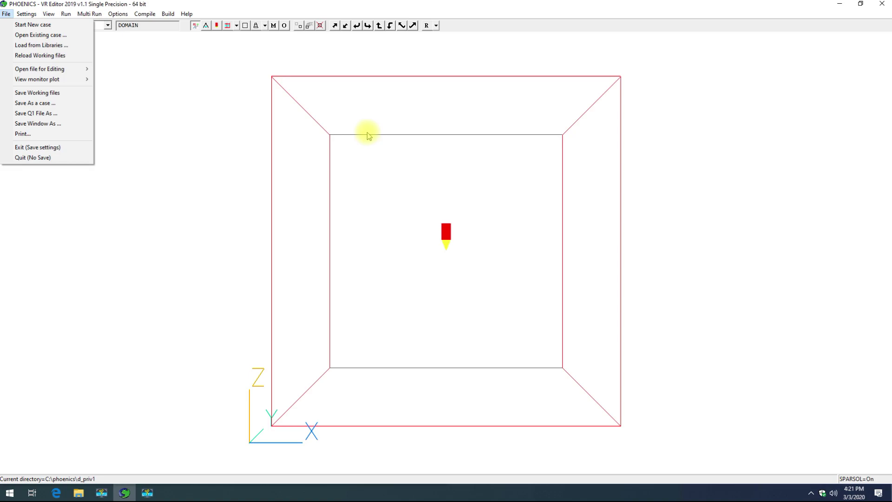
click(36, 26)
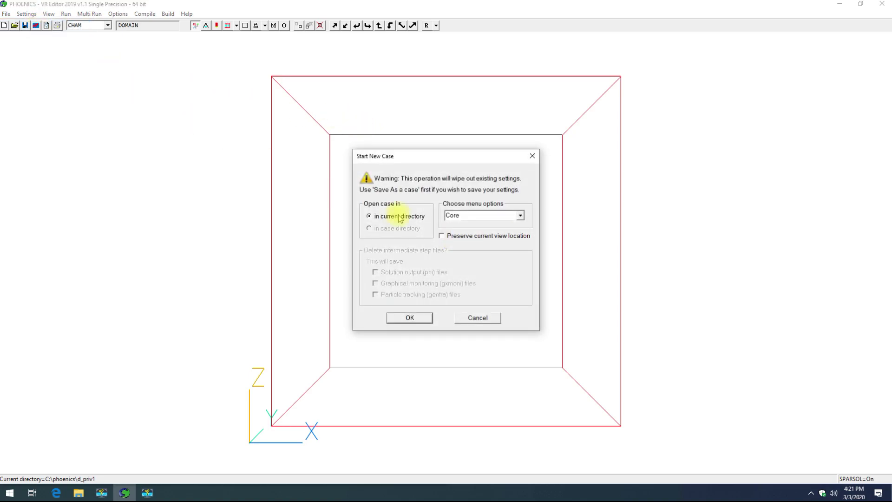
click(520, 215)
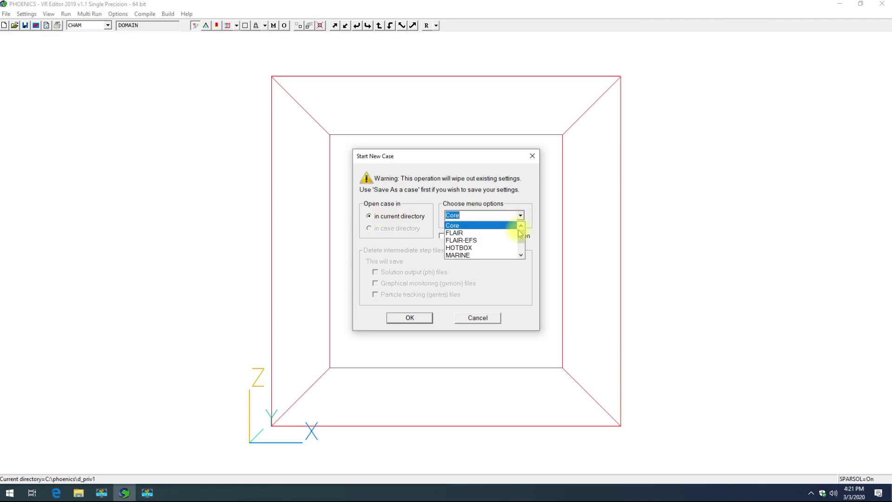
click(521, 255)
click(521, 255)
click(521, 255)
drag(521, 246, 521, 231)
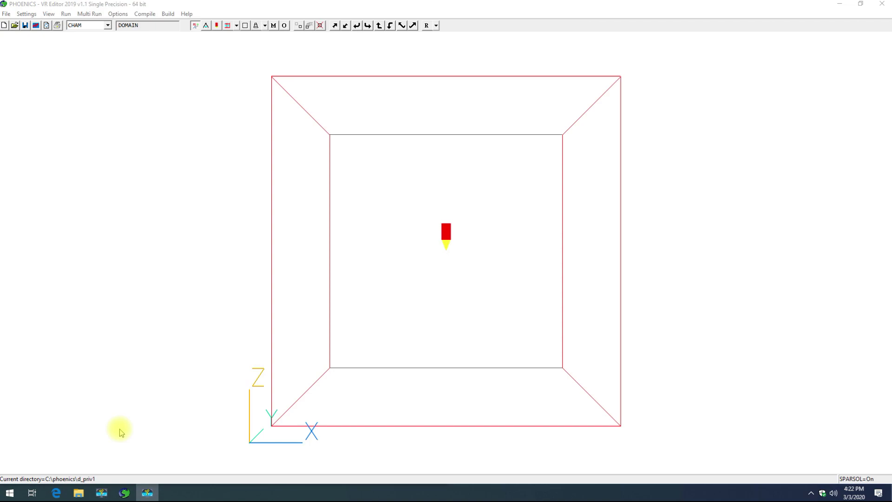
click(78, 492)
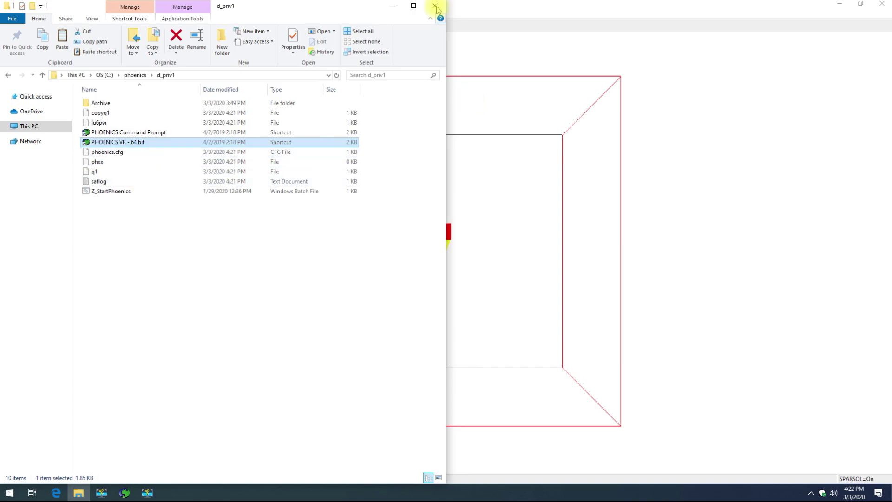
click(396, 9)
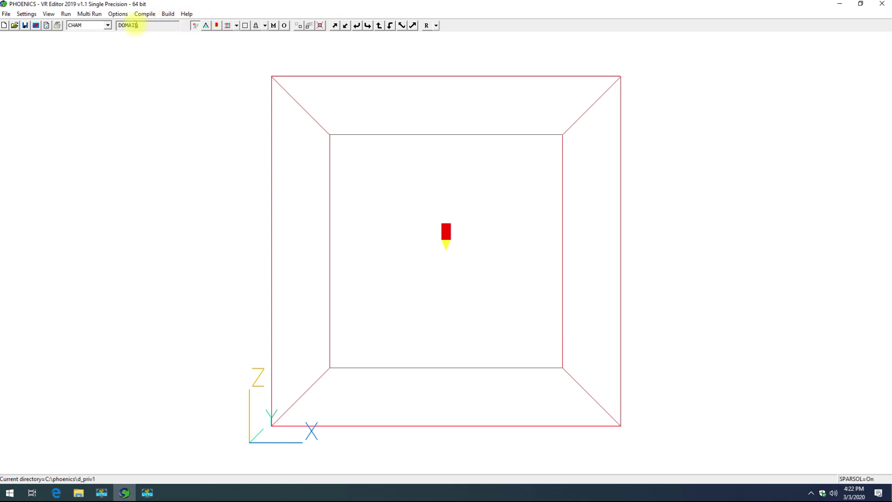
click(119, 15)
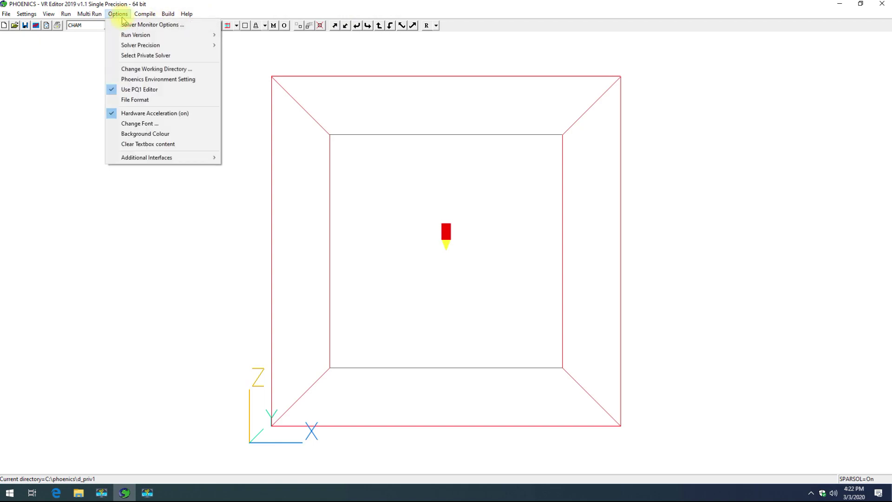
click(136, 69)
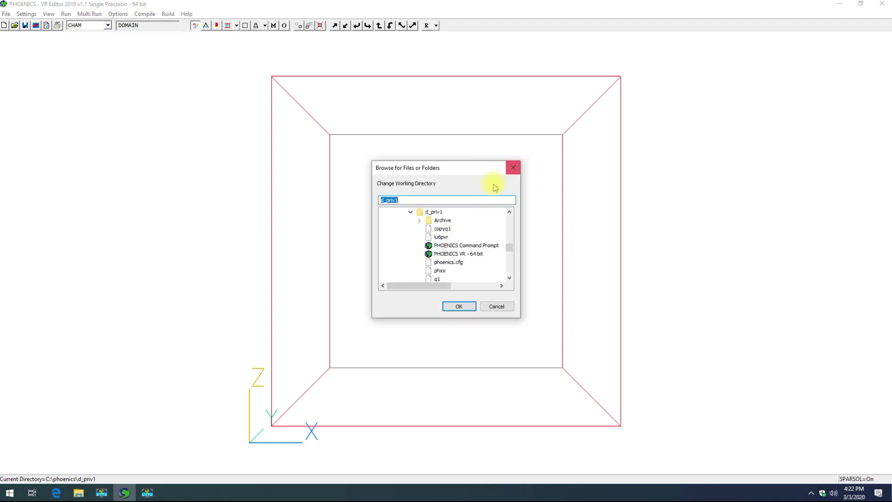
click(512, 169)
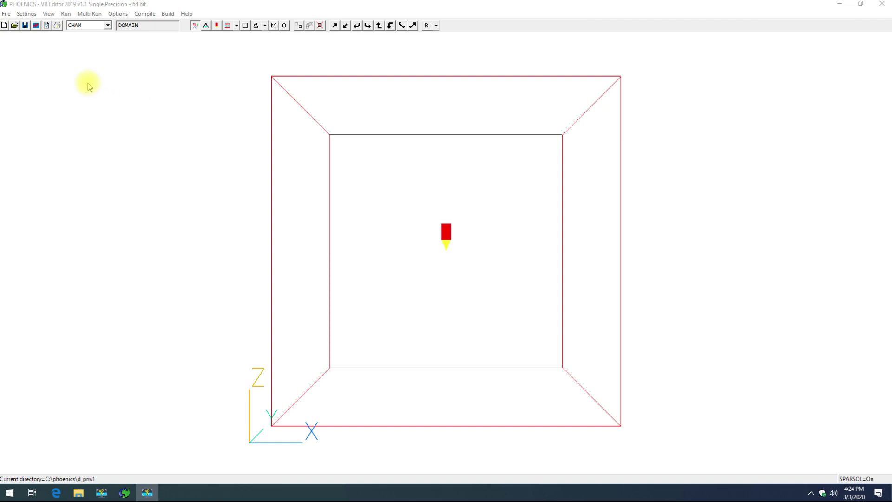
click(6, 13)
click(6, 13)
click(6, 14)
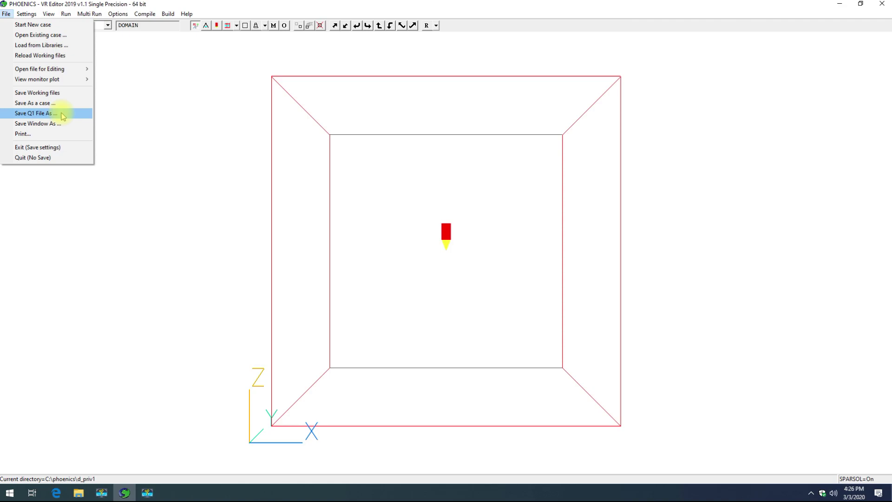
click(107, 90)
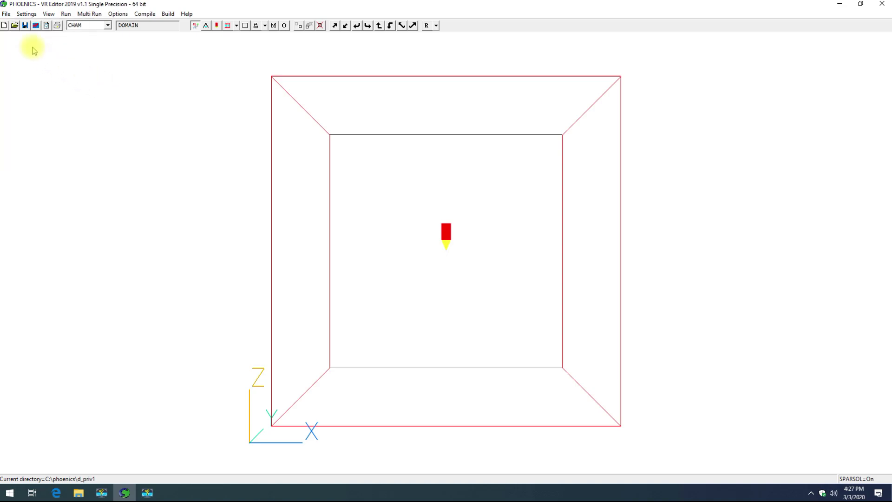
- Save the working files, confirming the Q1 input file save
click(6, 14)
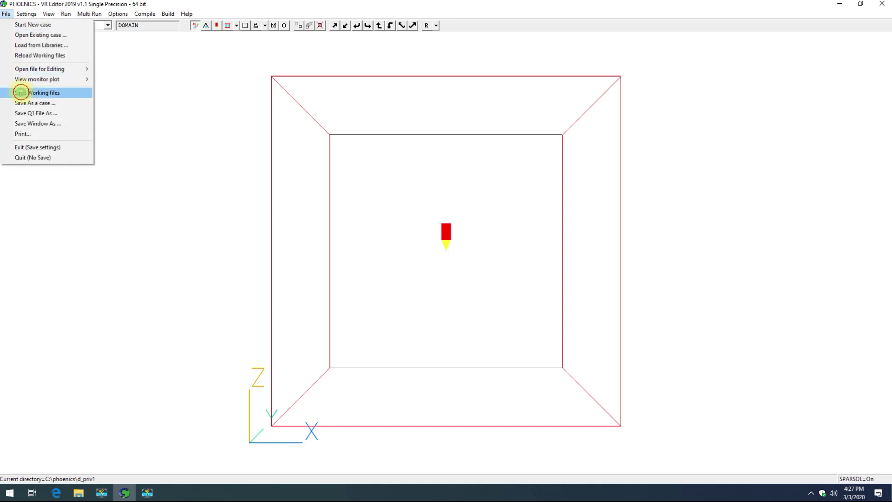
click(21, 92)
click(429, 266)
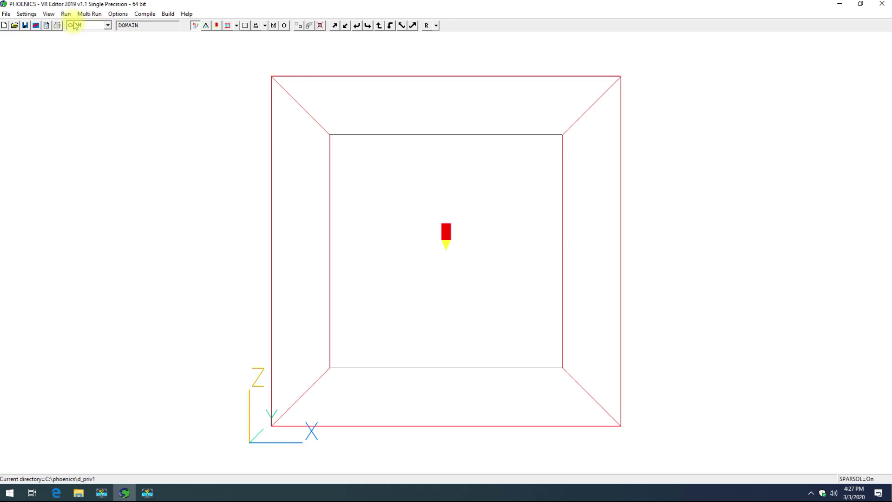
- Start the Solver from the Run menu, then cancel at the save prompt
click(66, 14)
click(72, 48)
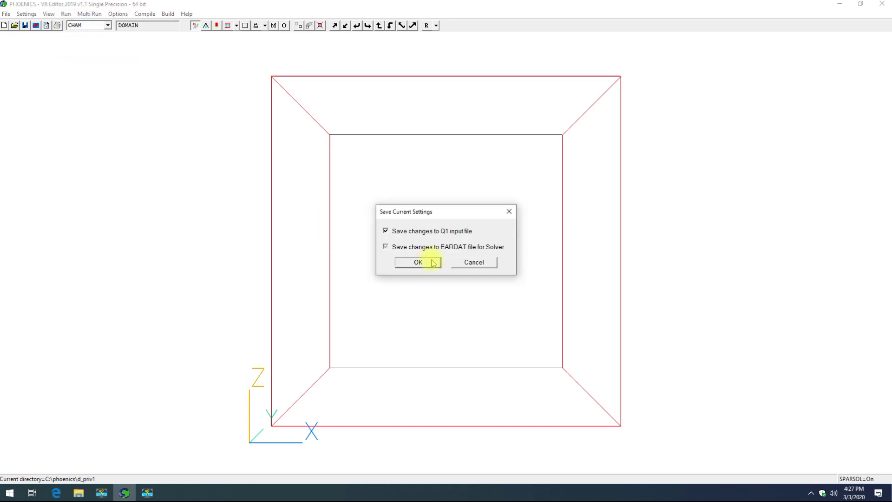
click(469, 264)
- Open the Q1 input file for editing, confirming the save so it opens
click(6, 14)
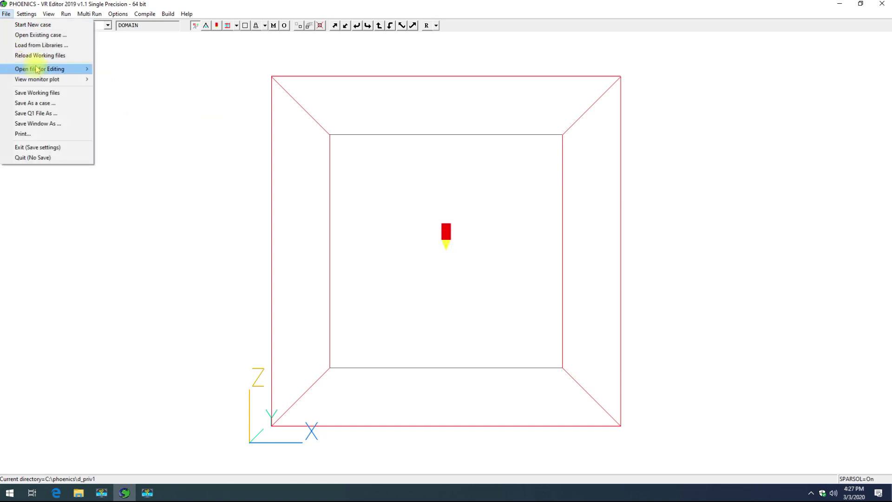
mouse_move(35, 68)
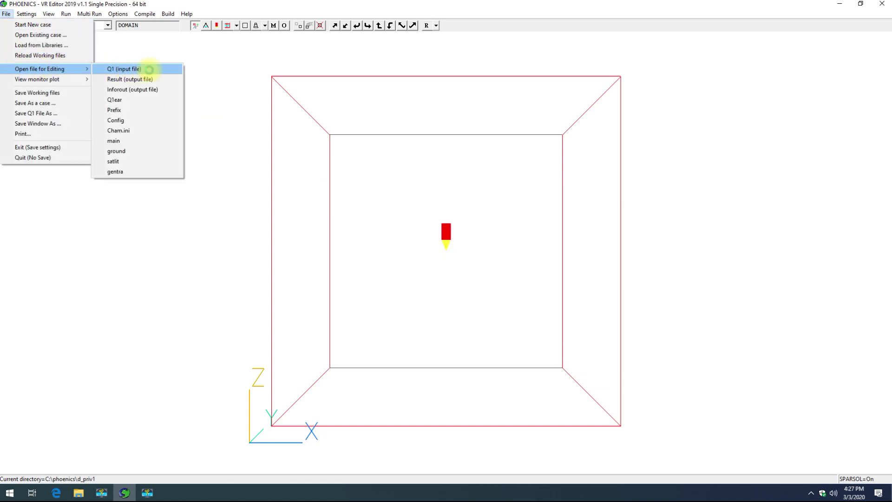
click(150, 71)
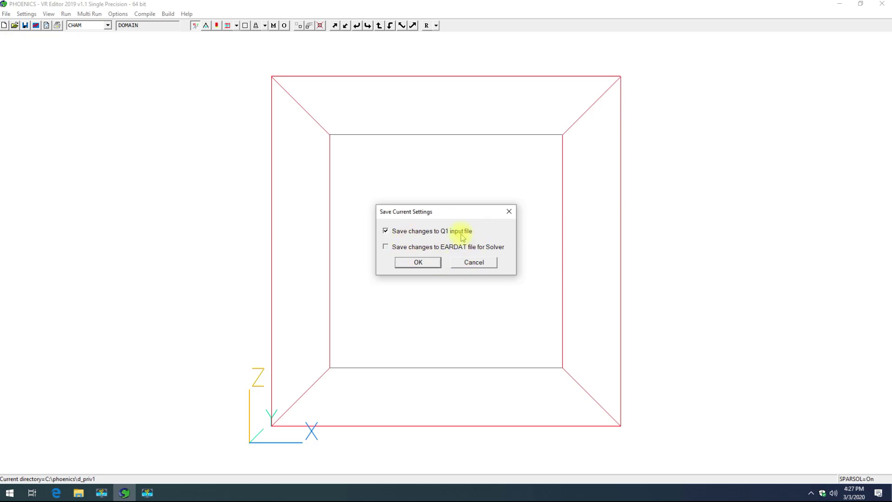
drag(417, 212, 413, 156)
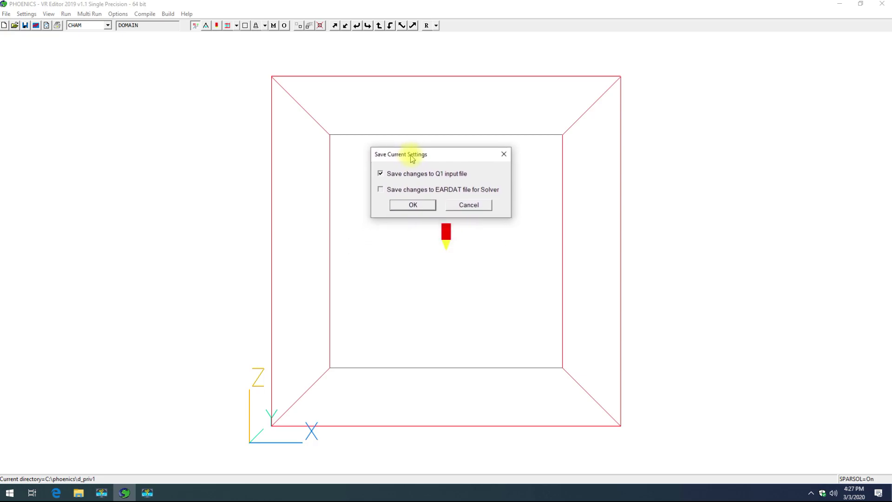
click(428, 207)
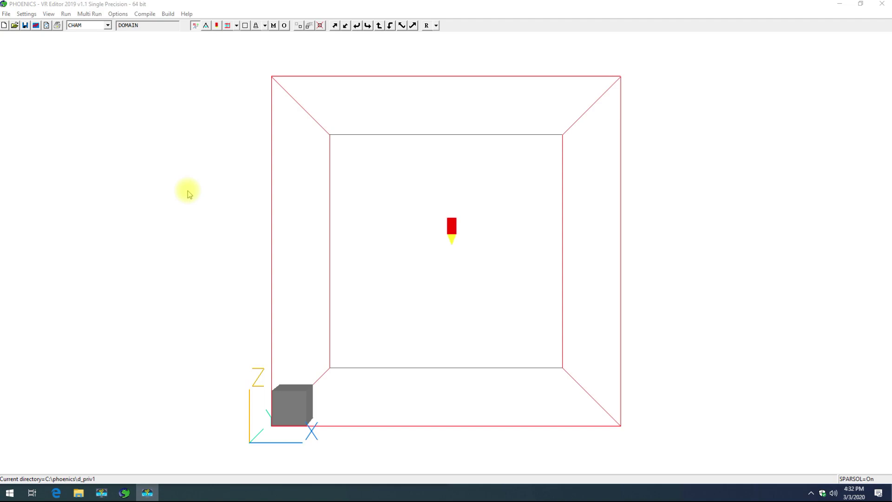
click(6, 14)
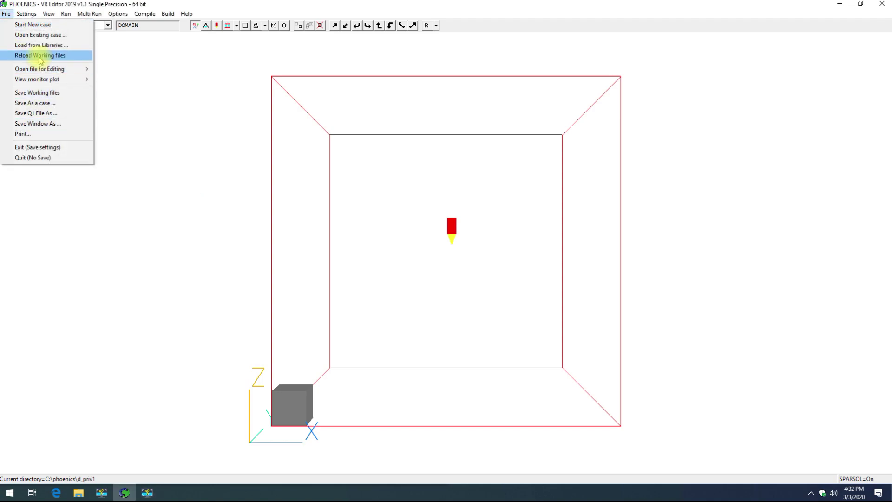
click(182, 150)
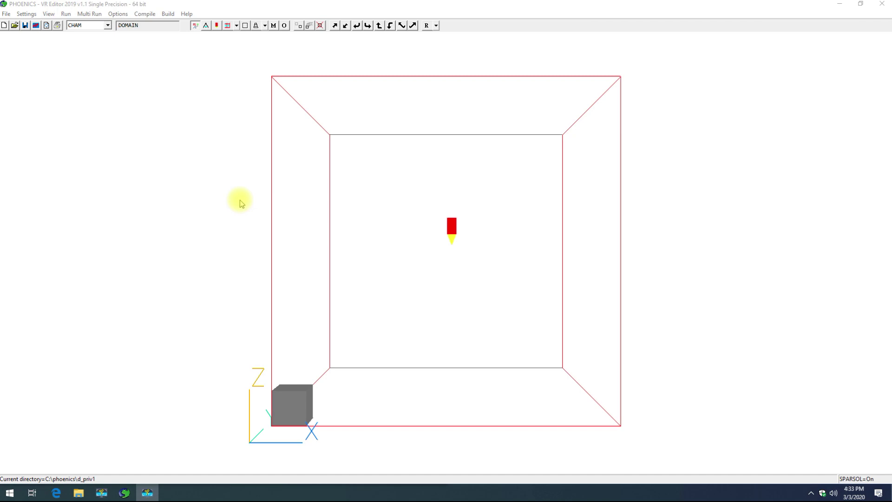
- Save the Q1 file as run0.q1 and locate it in the d_priv1 folder
click(6, 14)
click(33, 114)
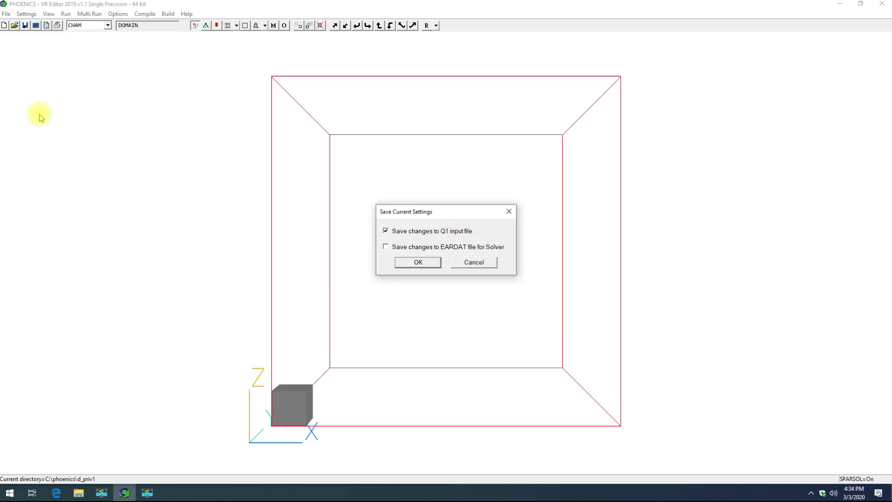
click(421, 265)
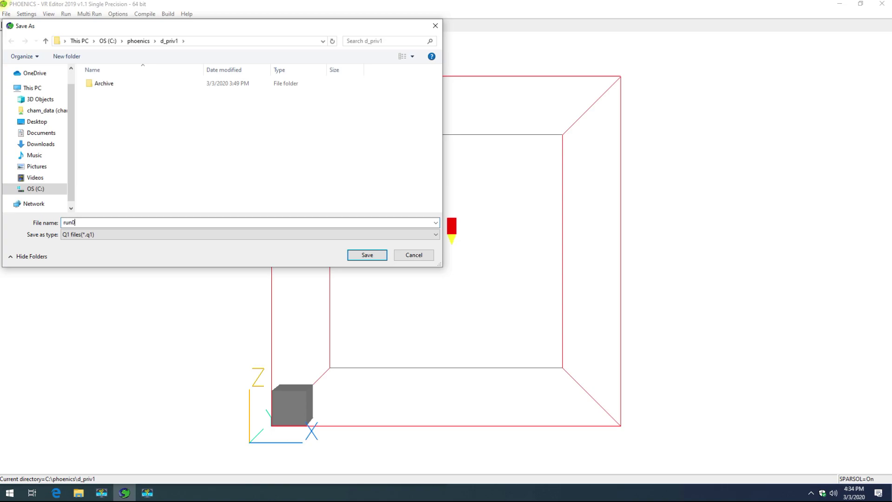
key(Return)
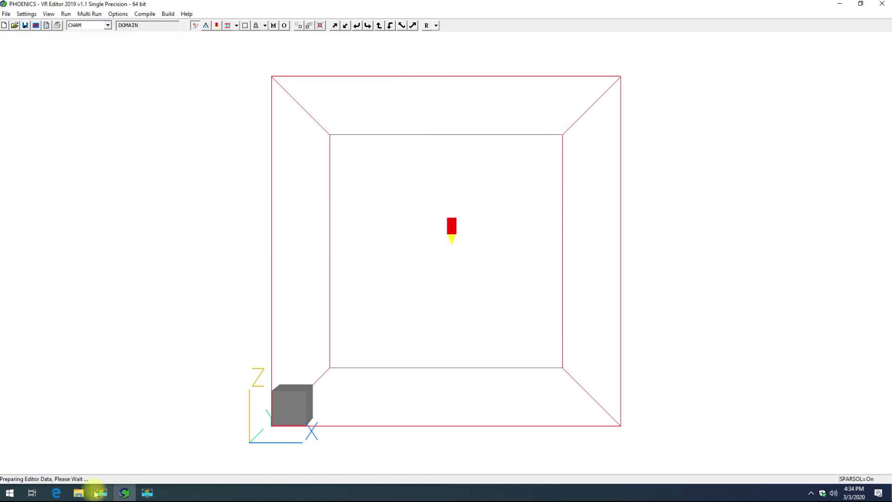
click(79, 492)
click(116, 213)
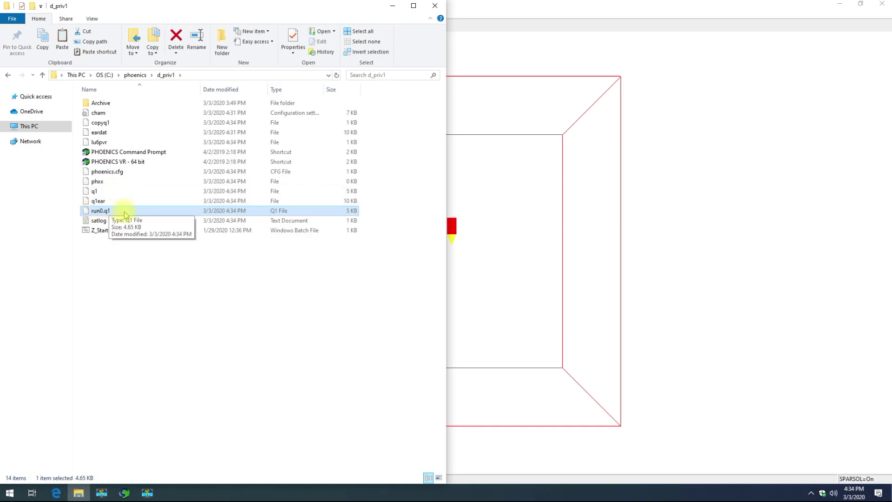
- Return to the PHOENICS VR Editor window showing the grey block domain
click(568, 73)
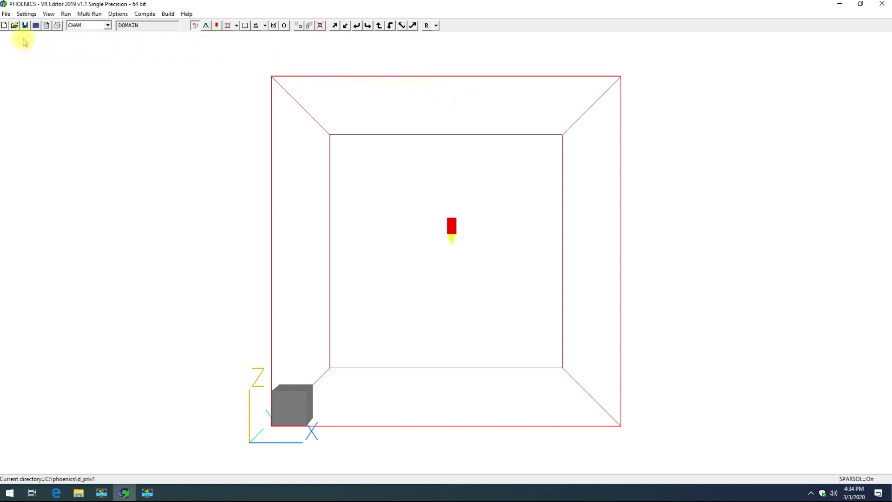
- Reopen run0.q1 from d_priv1 as the current case via Open Existing case
click(7, 14)
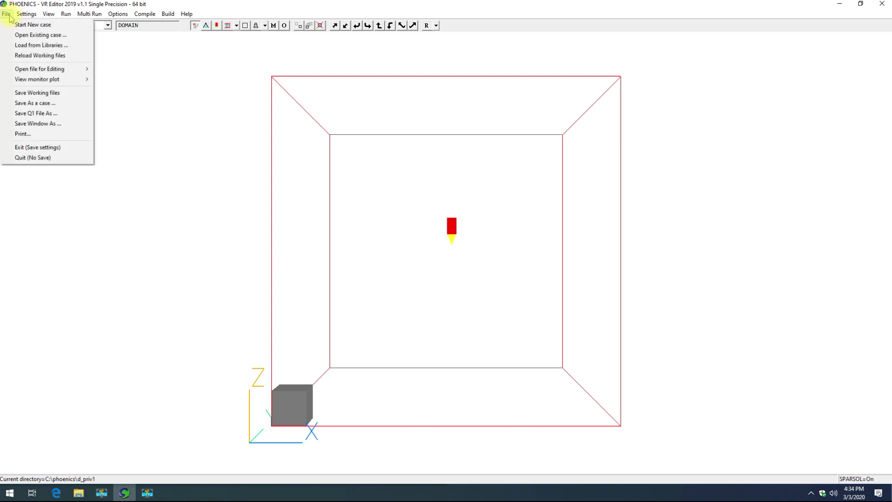
click(23, 35)
click(479, 216)
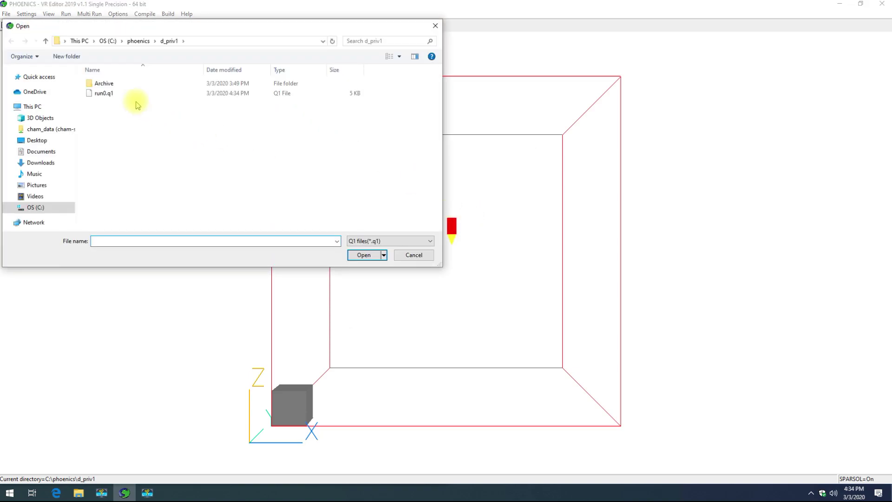
click(114, 96)
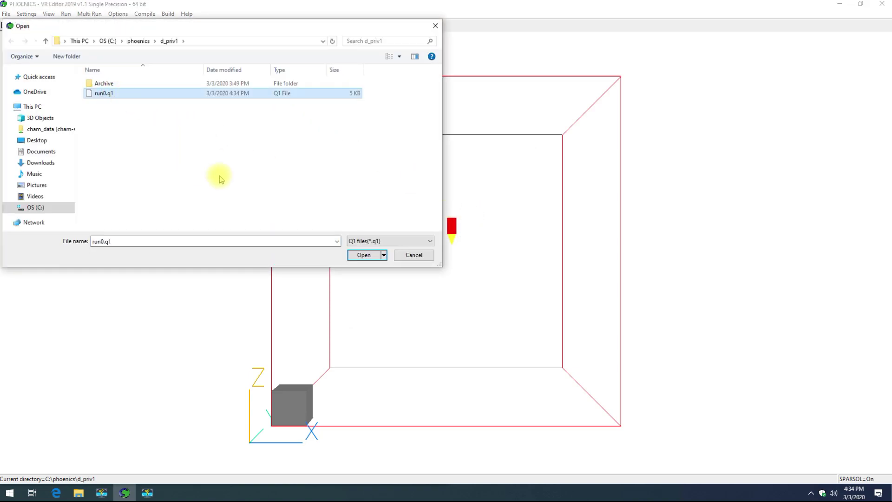
click(364, 256)
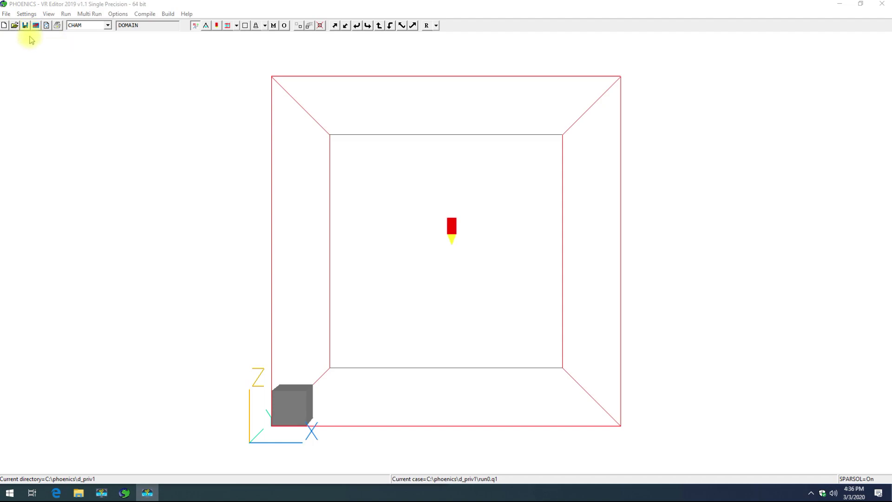
click(6, 14)
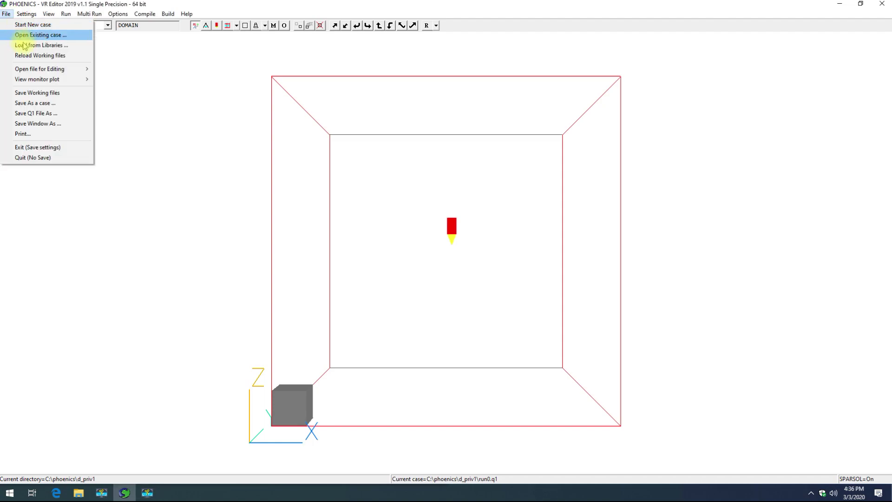
click(124, 68)
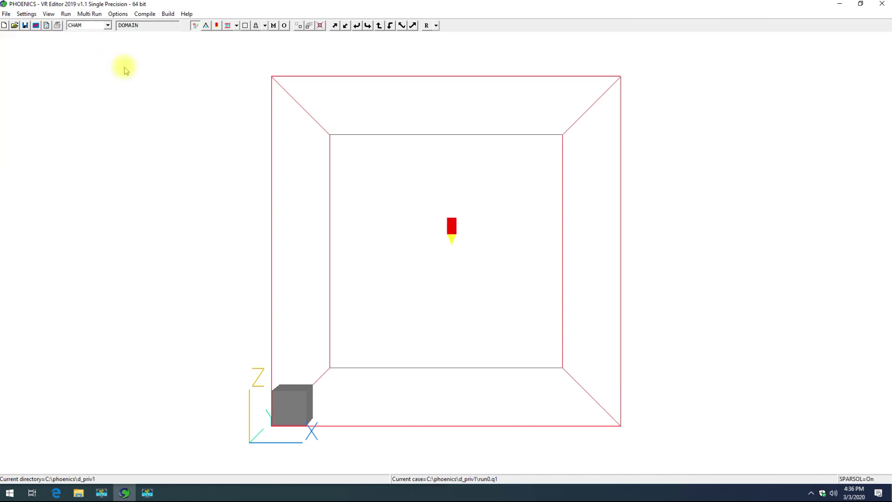